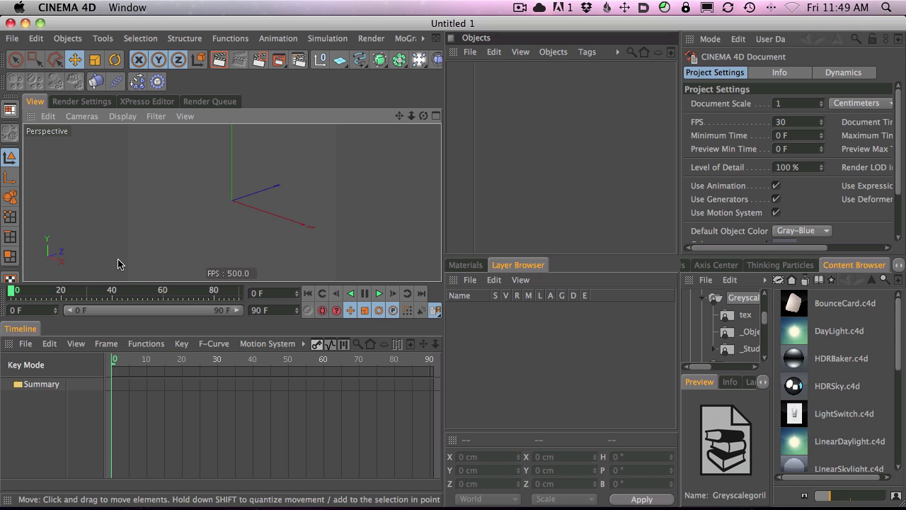
# Step: Set the render output to HDTV (16:9) film aspect, lock the ratio, and make it 800 × 450
pyautogui.click(75, 103)
pyautogui.click(62, 144)
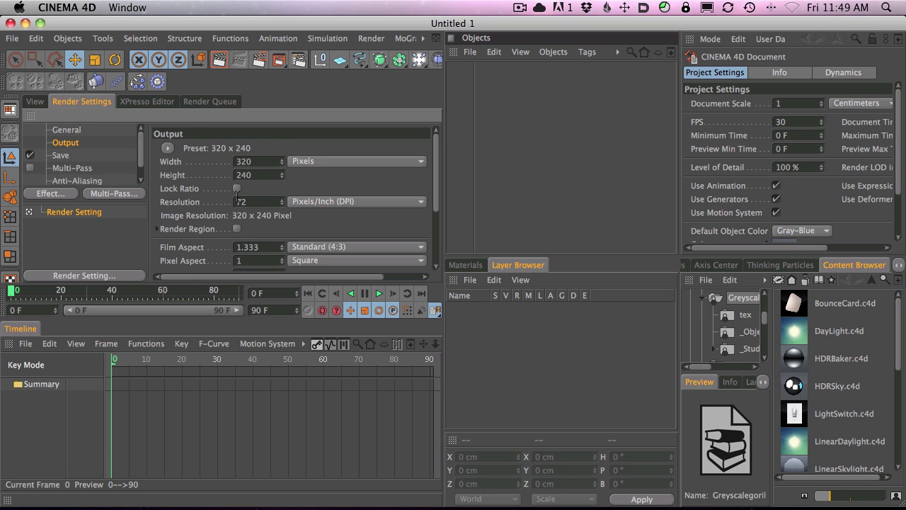
pyautogui.click(317, 246)
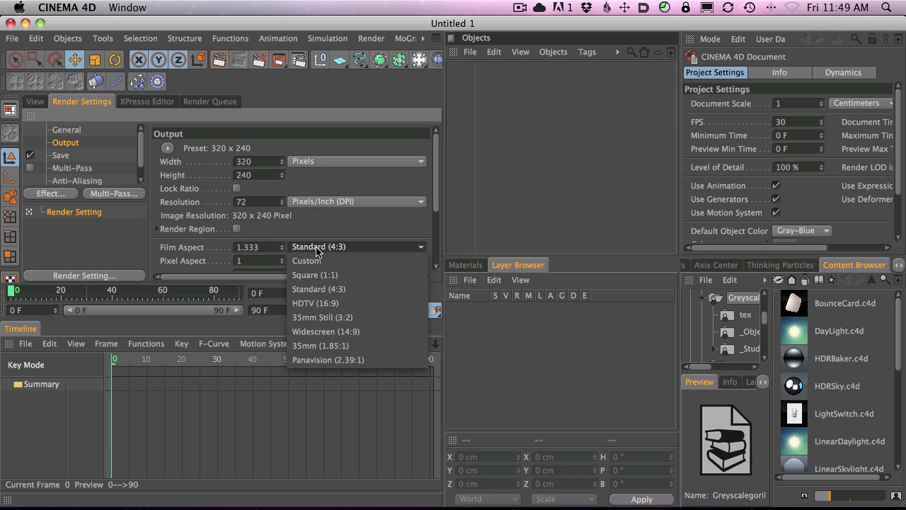
pyautogui.click(323, 304)
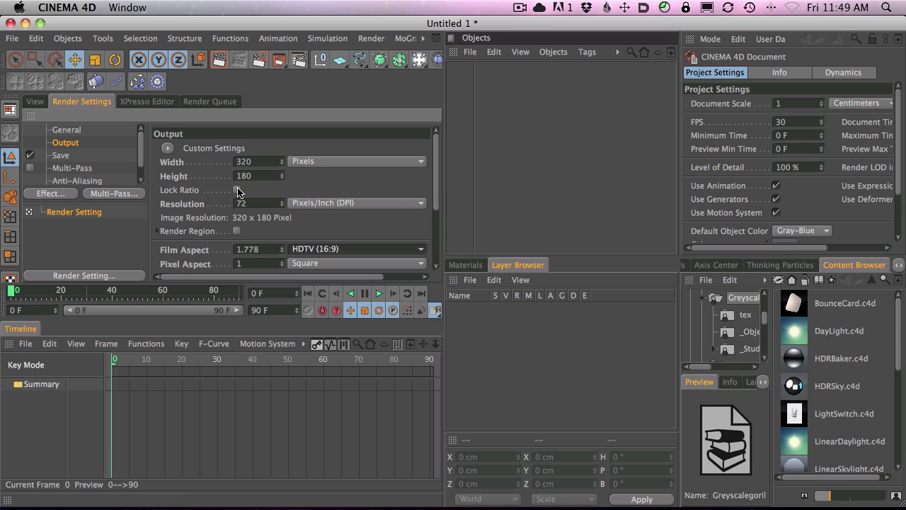
pyautogui.click(238, 191)
pyautogui.click(208, 162)
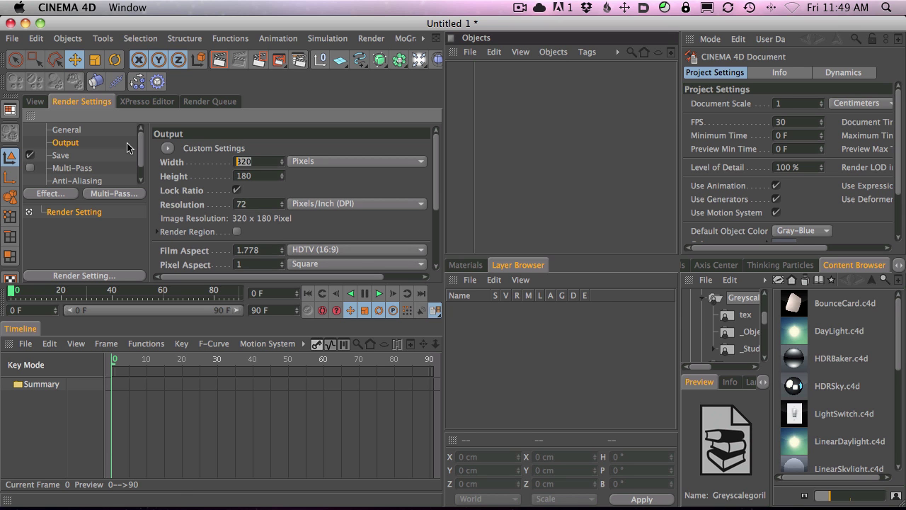
pyautogui.write('800')
pyautogui.press('Return')
# Step: Save the scene as new.c4d in Applications/MAXON/CINEMA 4D R12
pyautogui.click(35, 102)
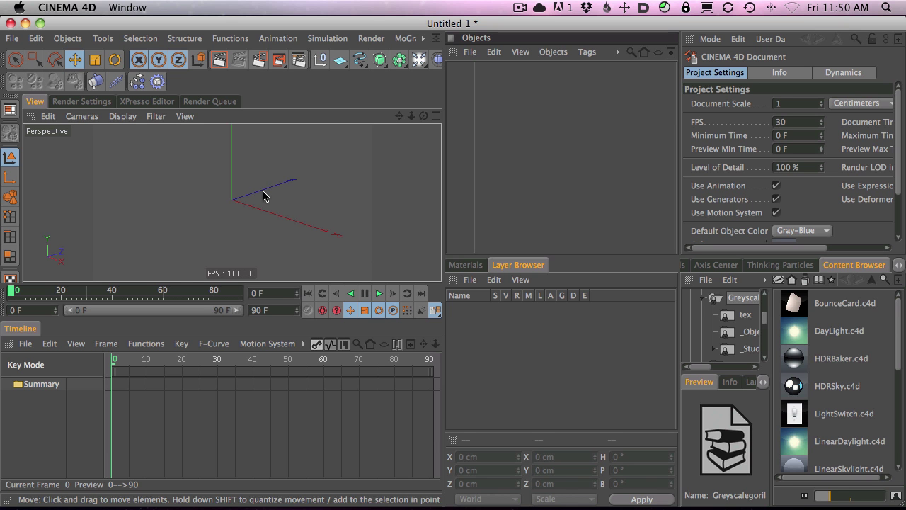
pyautogui.click(12, 38)
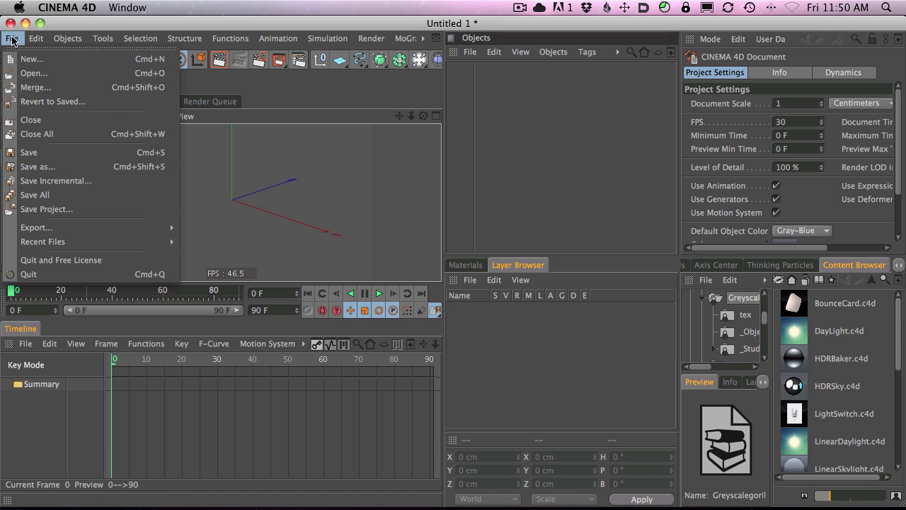
pyautogui.click(71, 169)
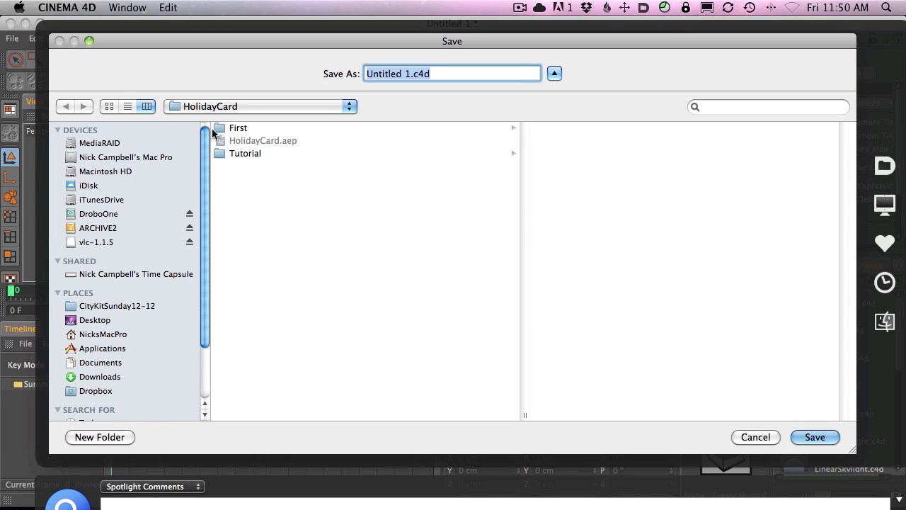
pyautogui.click(133, 347)
pyautogui.moveTo(525, 187); pyautogui.dragTo(524, 332)
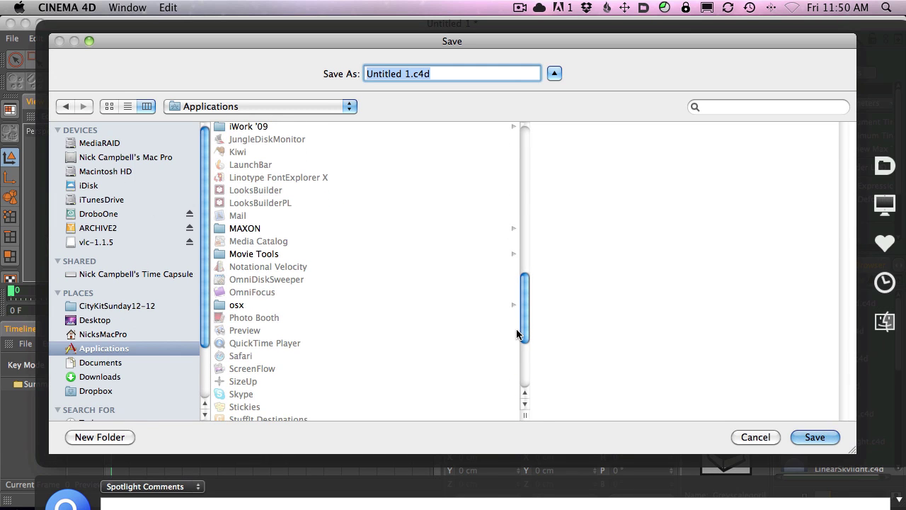
pyautogui.click(306, 230)
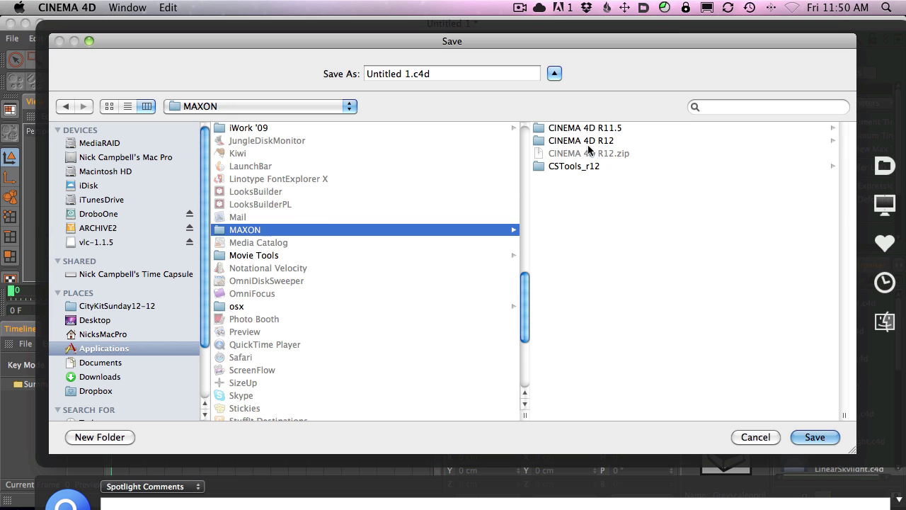
pyautogui.click(591, 141)
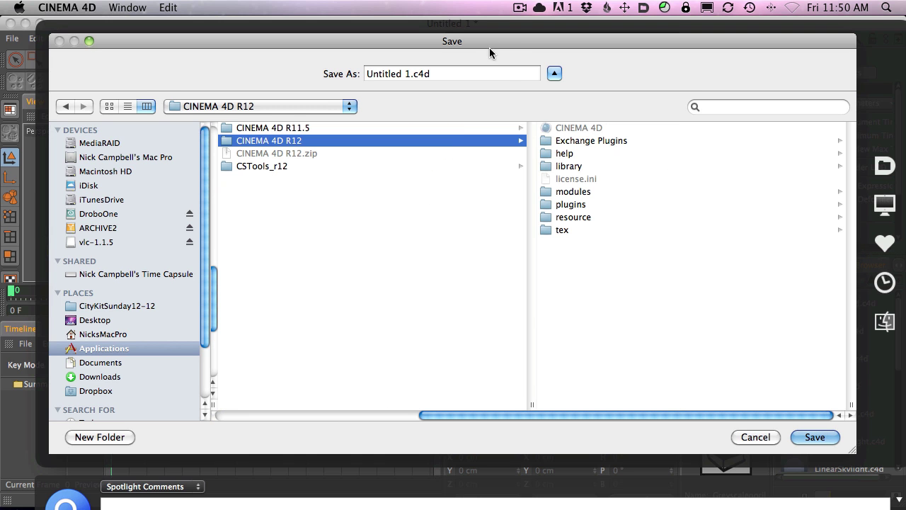
pyautogui.press('Tab')
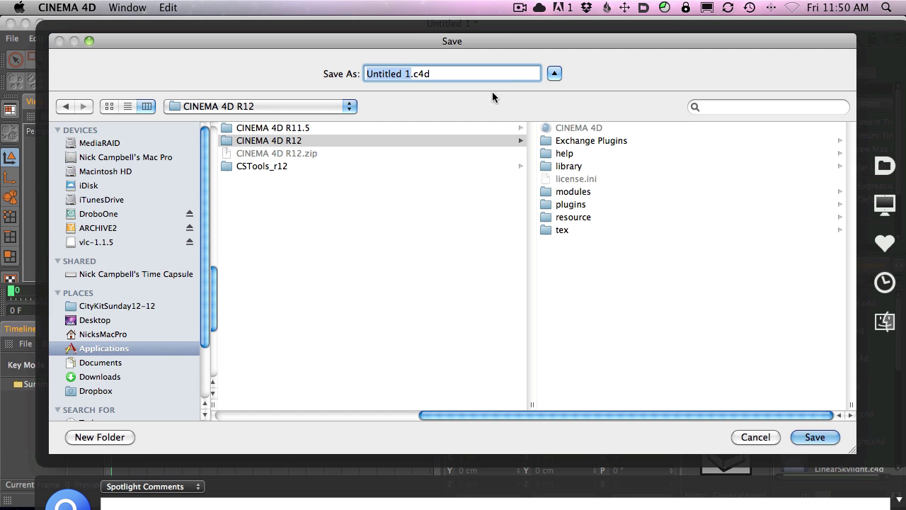
pyautogui.write('new')
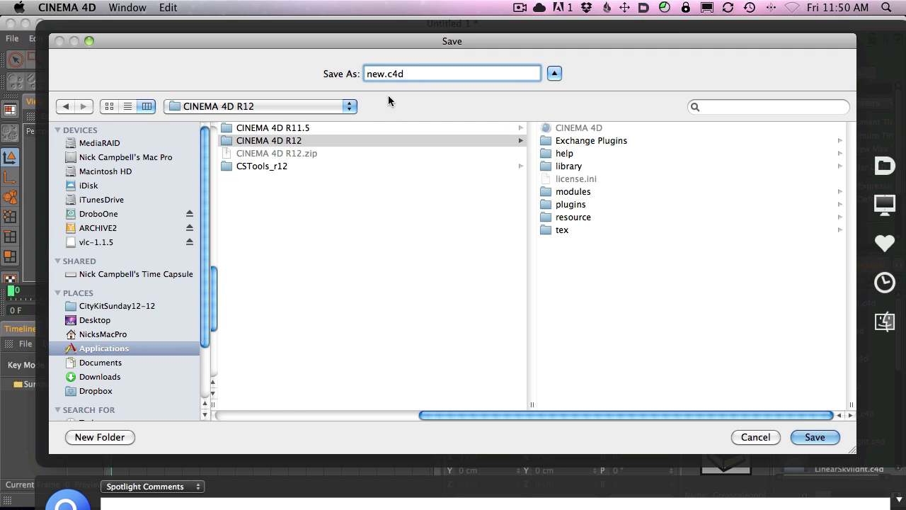
pyautogui.click(815, 436)
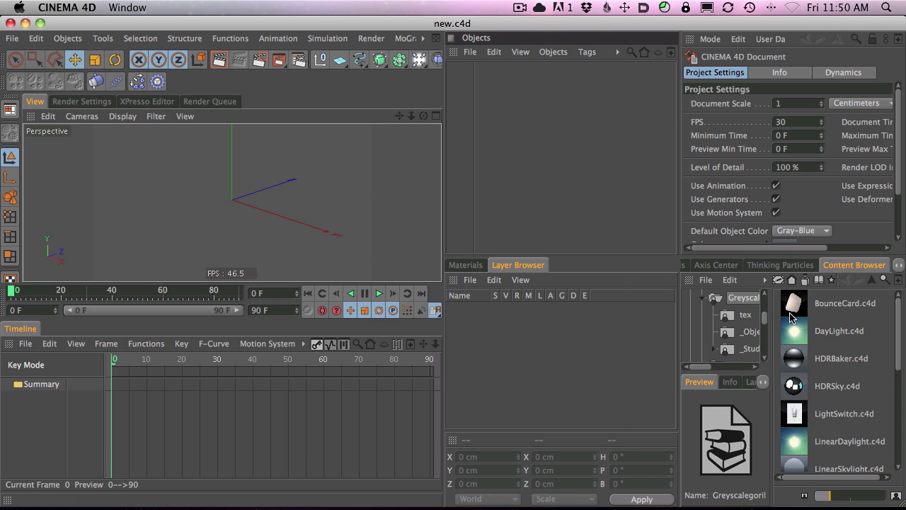
# Step: Close the content browser, decline reopening the project, and create a new empty scene
pyautogui.hotkey('shift', 'F8')
pyautogui.click(84, 34)
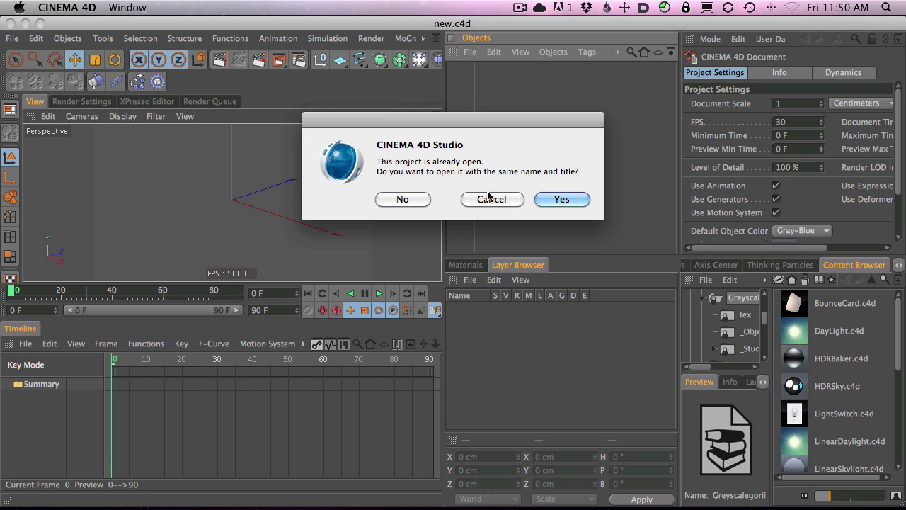
pyautogui.click(419, 200)
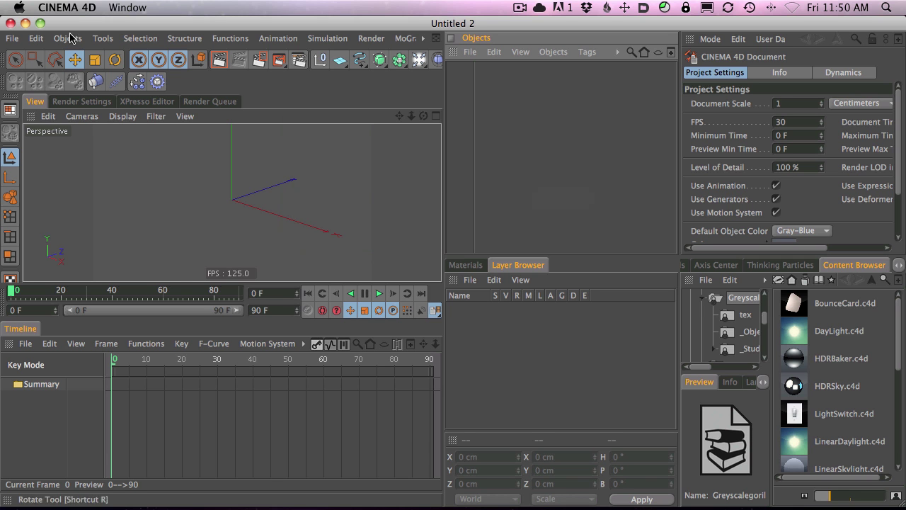
pyautogui.click(13, 38)
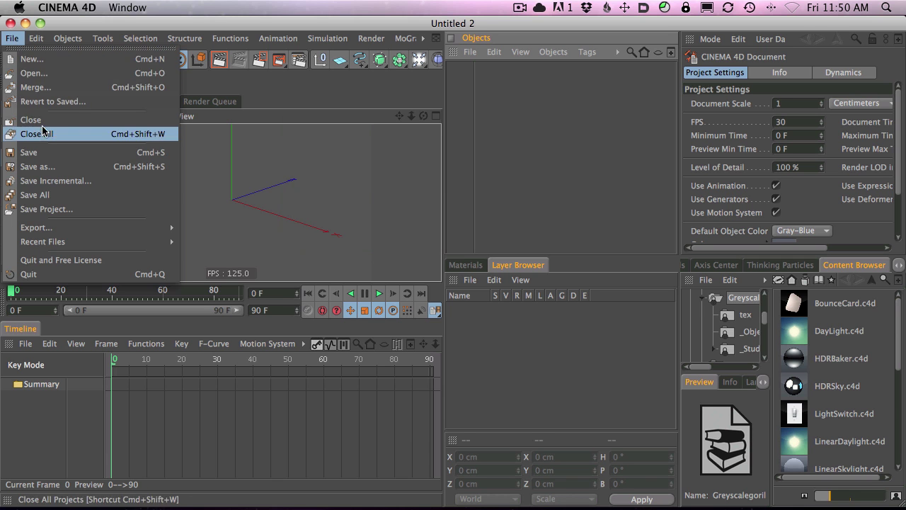
pyautogui.click(32, 59)
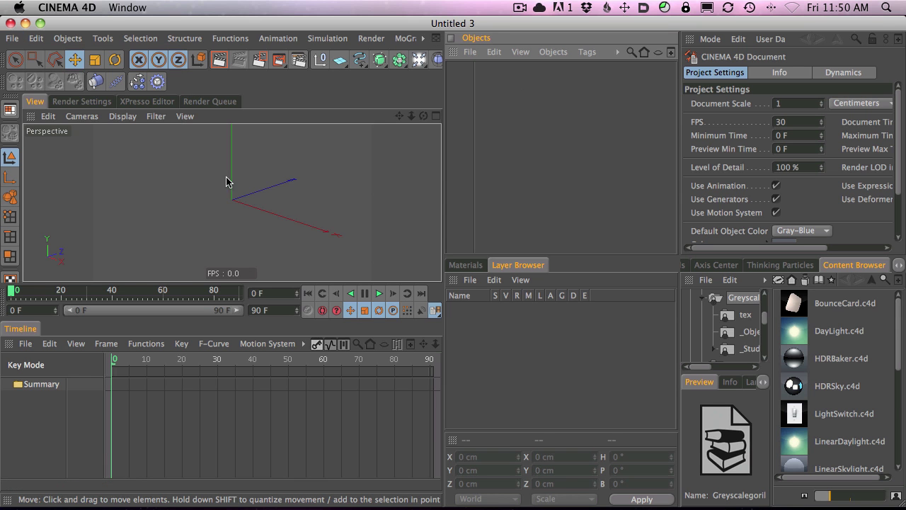
# Step: Create two more new scenes and confirm the render output defaults to 800 × 450 HDTV 16:9
pyautogui.press('super+n')
pyautogui.press('super+n')
pyautogui.press('super+n')
pyautogui.press('super+n')
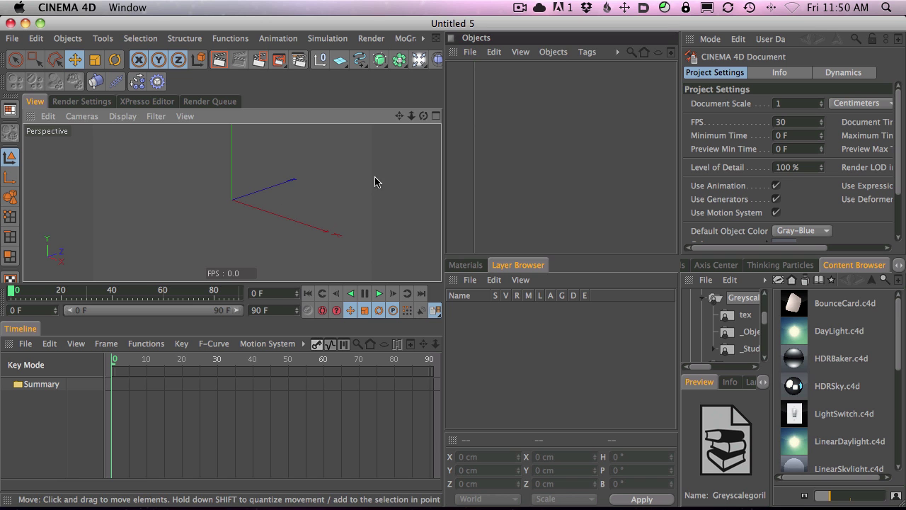
pyautogui.press('super+n')
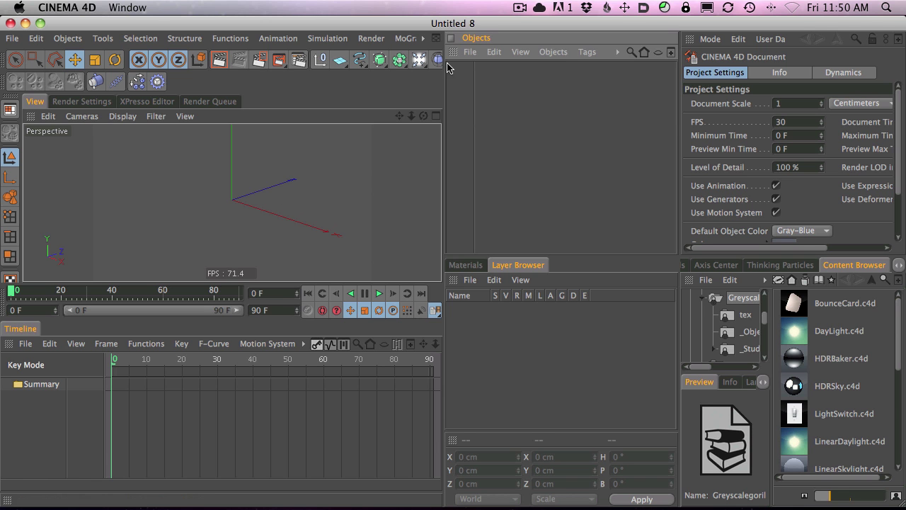
pyautogui.click(76, 103)
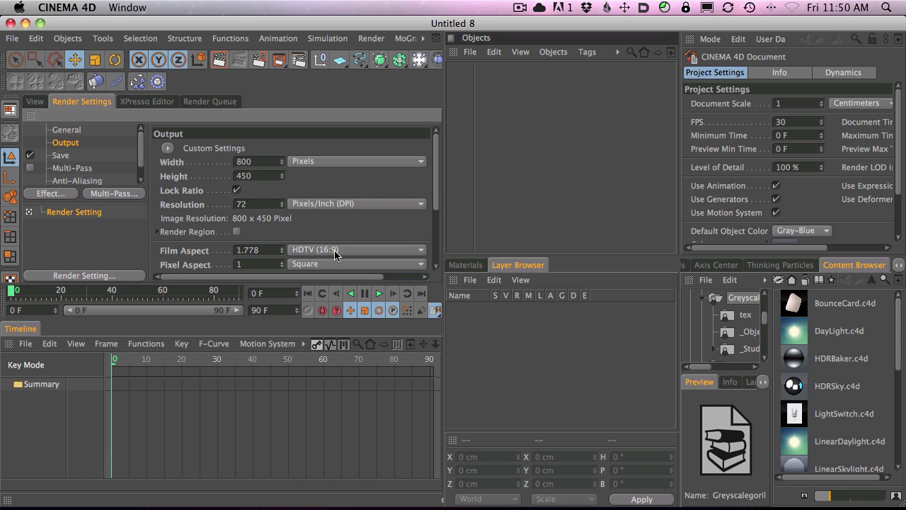
pyautogui.click(35, 101)
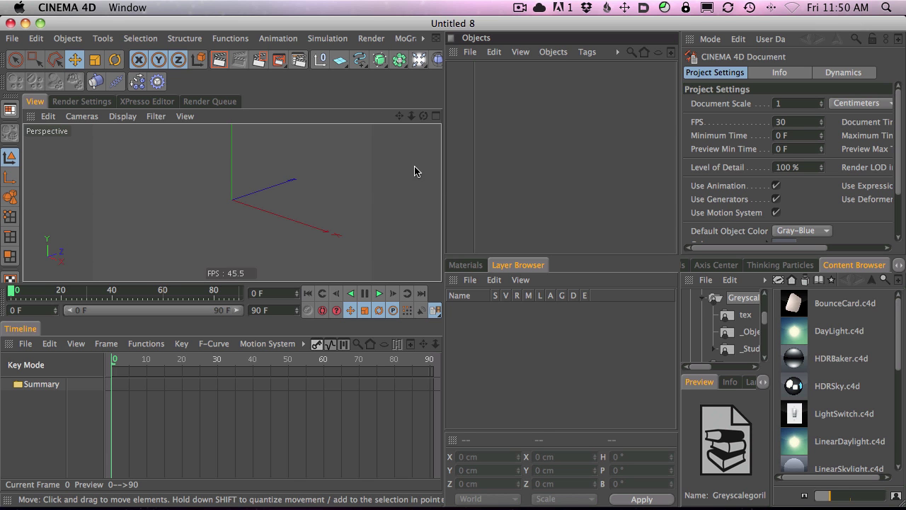